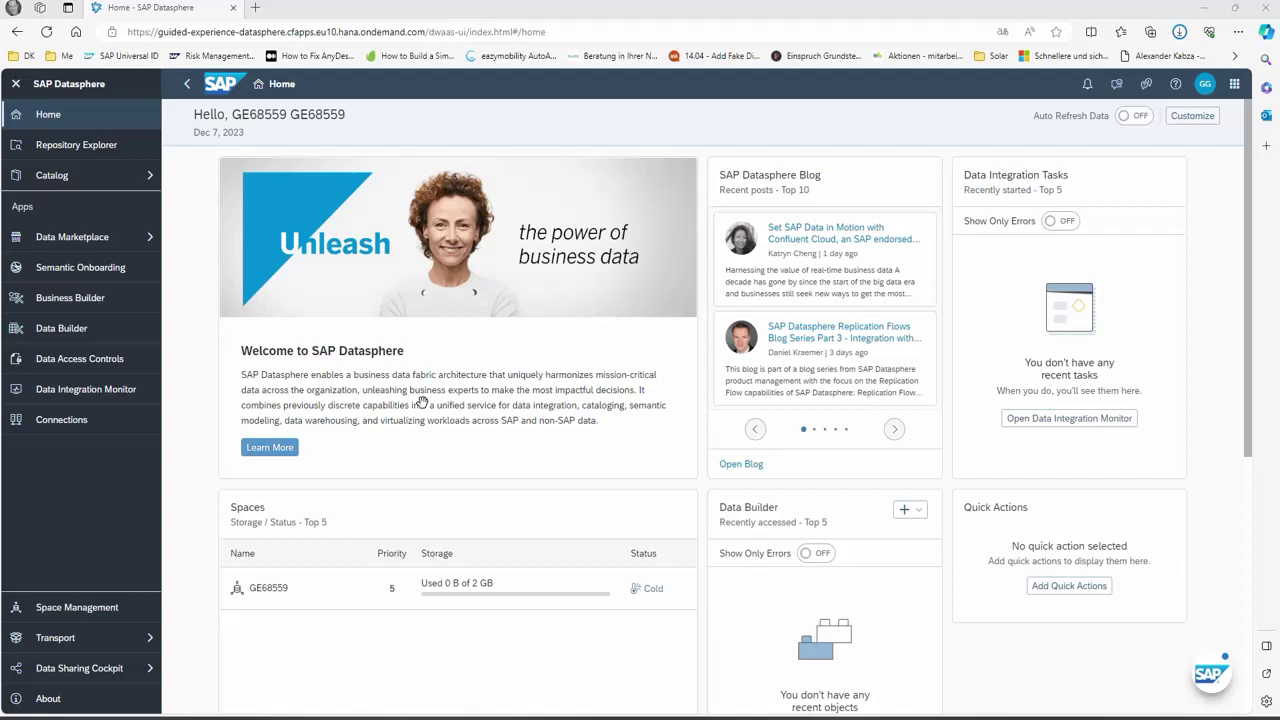
- Open a new browser tab beside the SAP Datasphere home page
{"action": "left_click", "coordinate": [255, 8]}
- Search Bing for 'sap datasphere', open SAP's Datasphere product page, then return to the home tab
{"action": "type", "text": "sap adat"}
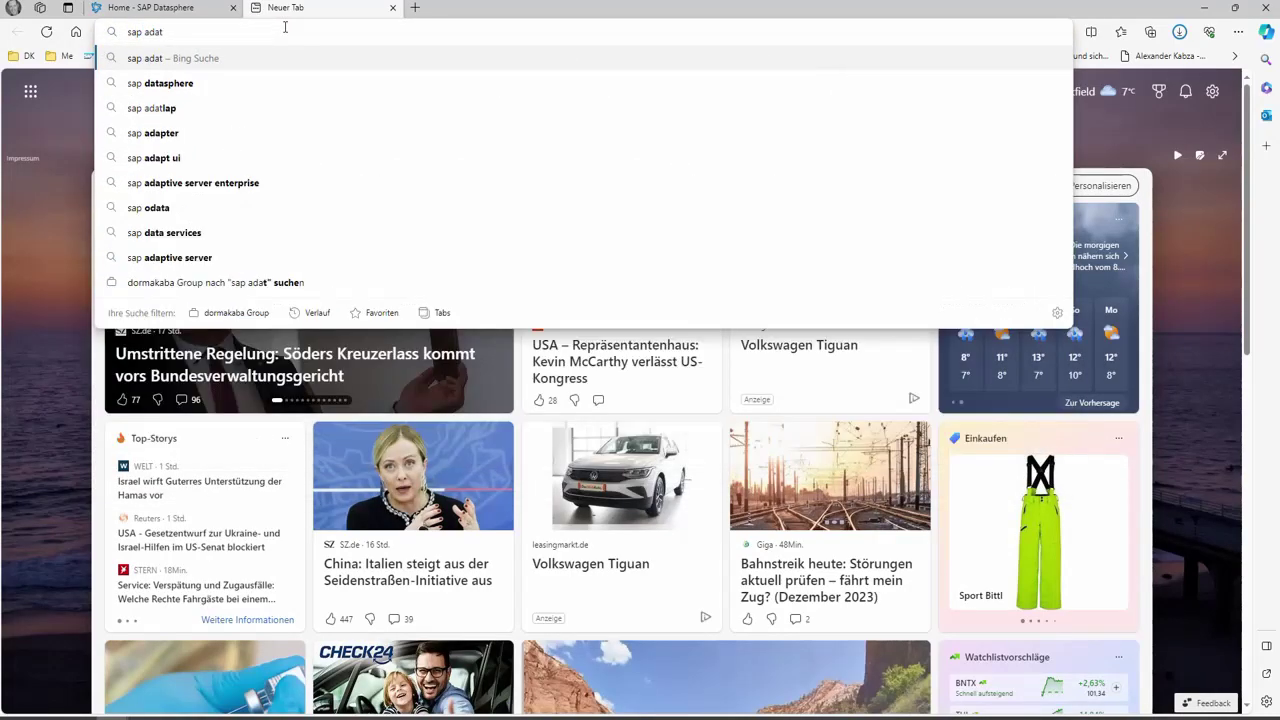
{"action": "key", "text": "Down"}
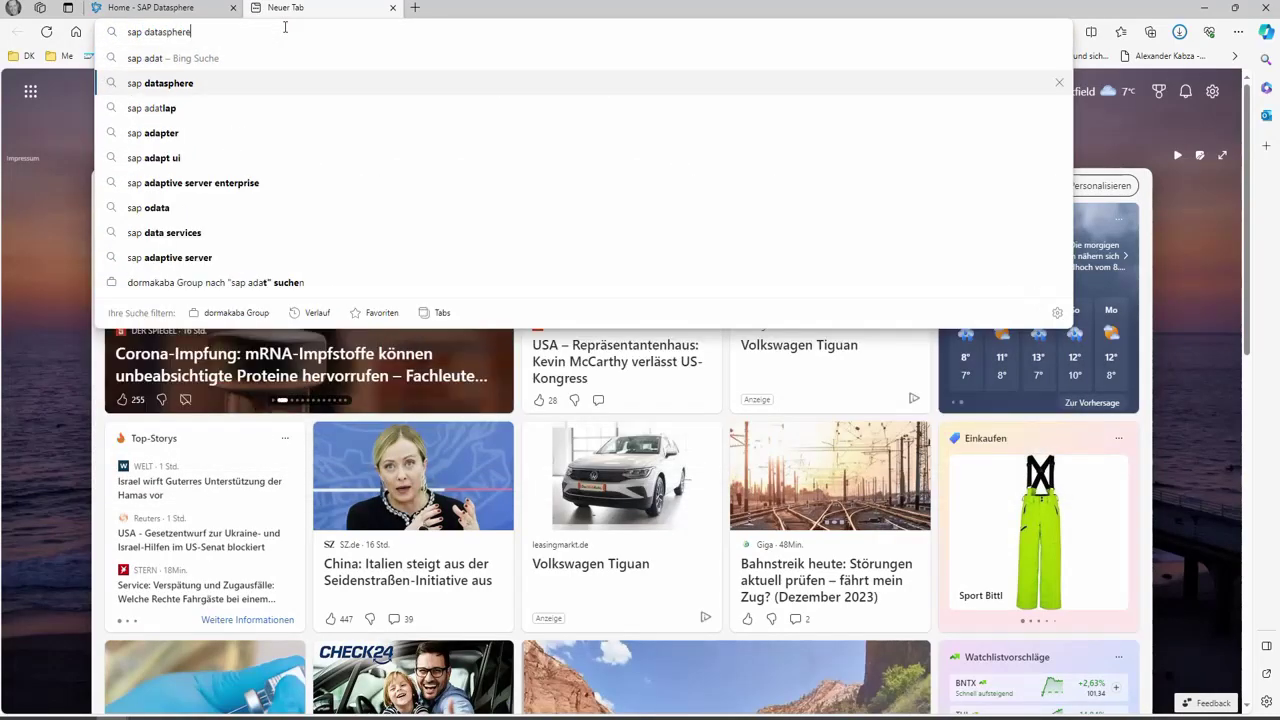
{"action": "key", "text": "Return"}
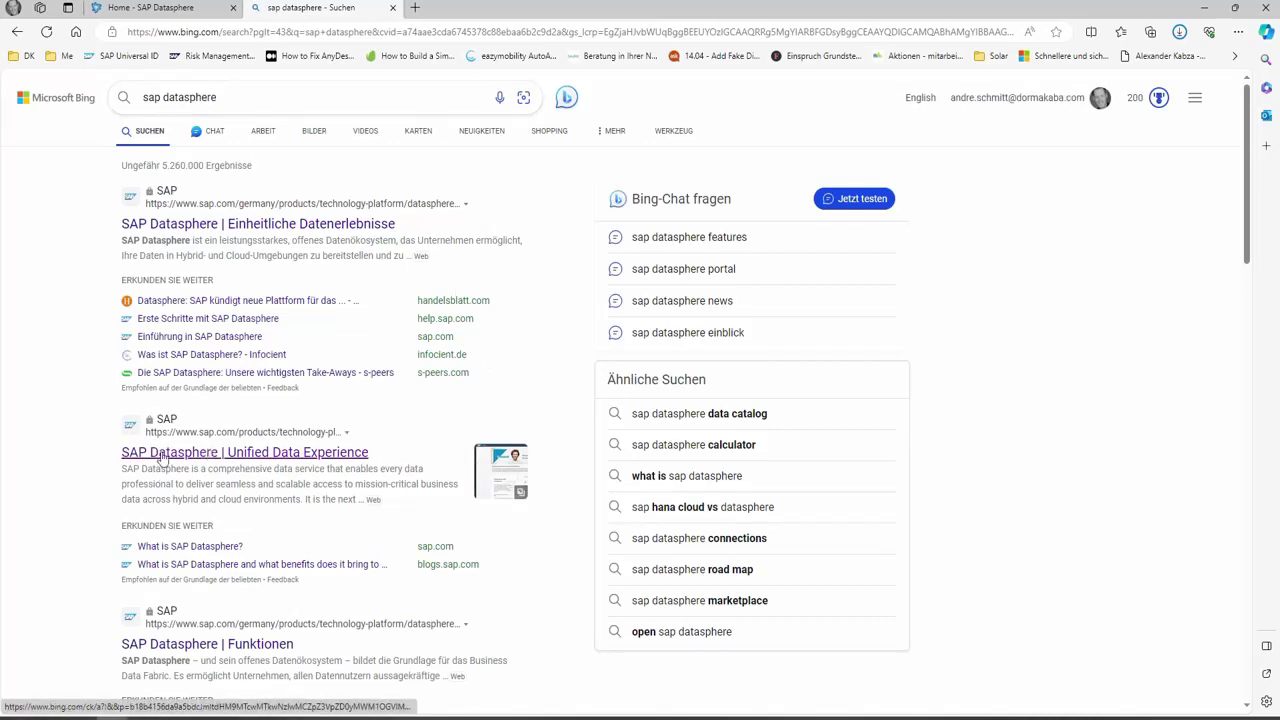
{"action": "left_click", "coordinate": [272, 455]}
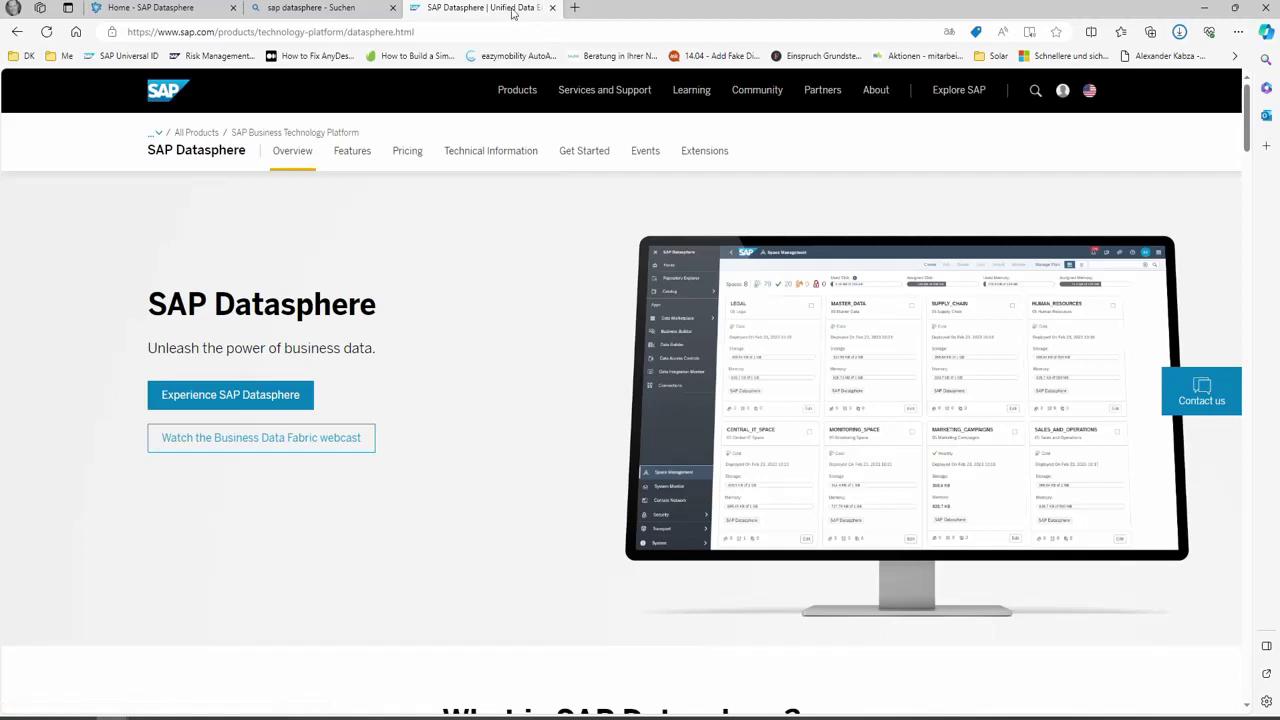
{"action": "left_click", "coordinate": [192, 12]}
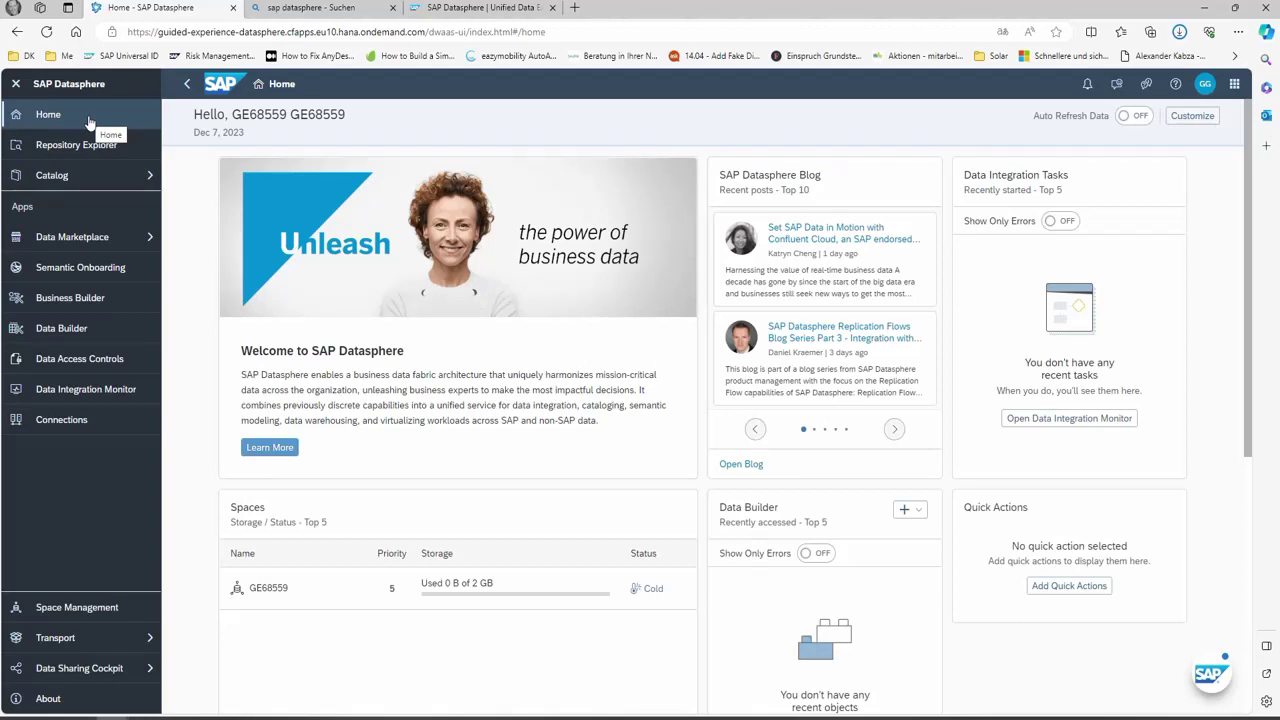
- Expand the side navigation with labels and go to Space Management
{"action": "left_click", "coordinate": [14, 86]}
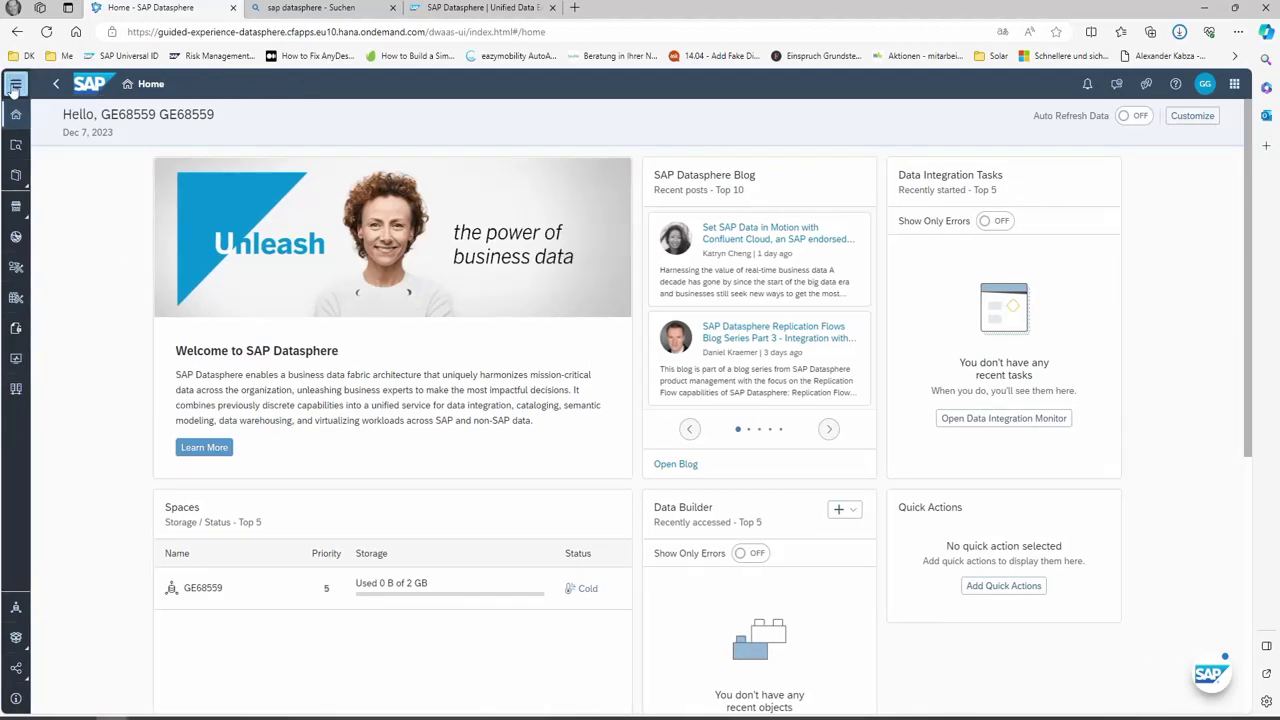
{"action": "left_click", "coordinate": [14, 86]}
{"action": "left_click", "coordinate": [14, 86]}
{"action": "left_click", "coordinate": [15, 86]}
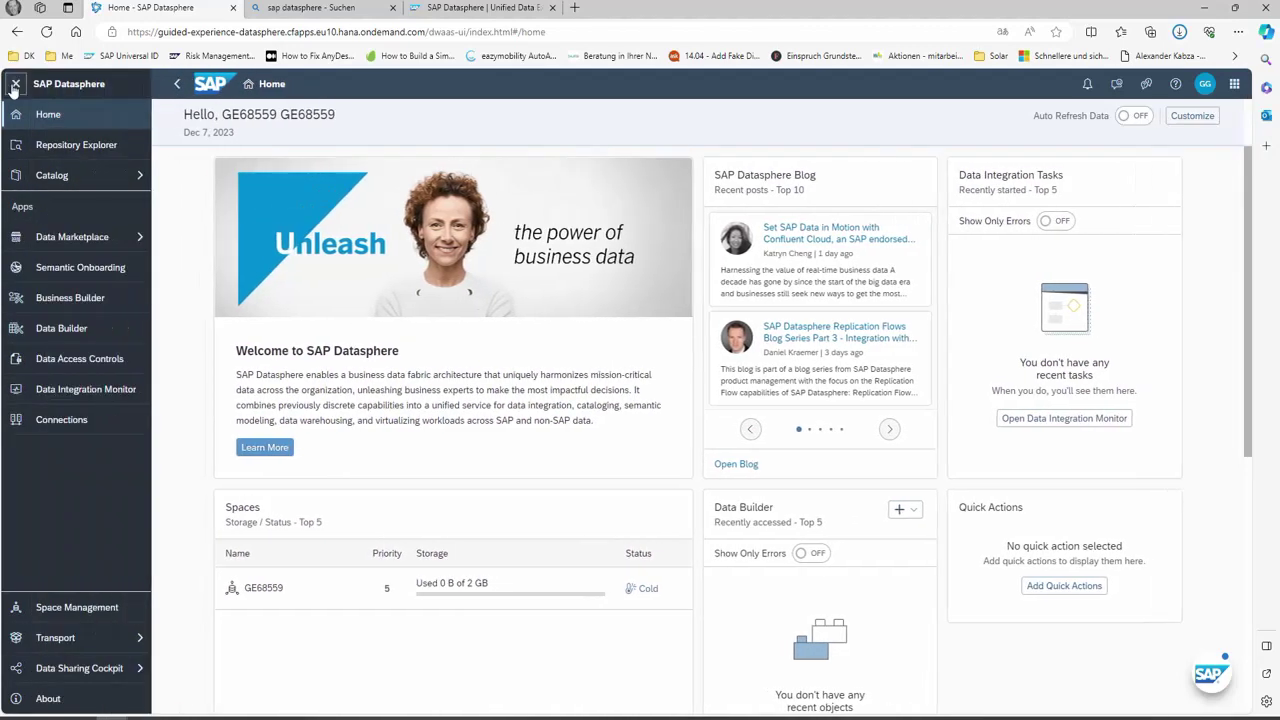
{"action": "left_click", "coordinate": [15, 86]}
{"action": "left_click", "coordinate": [15, 86]}
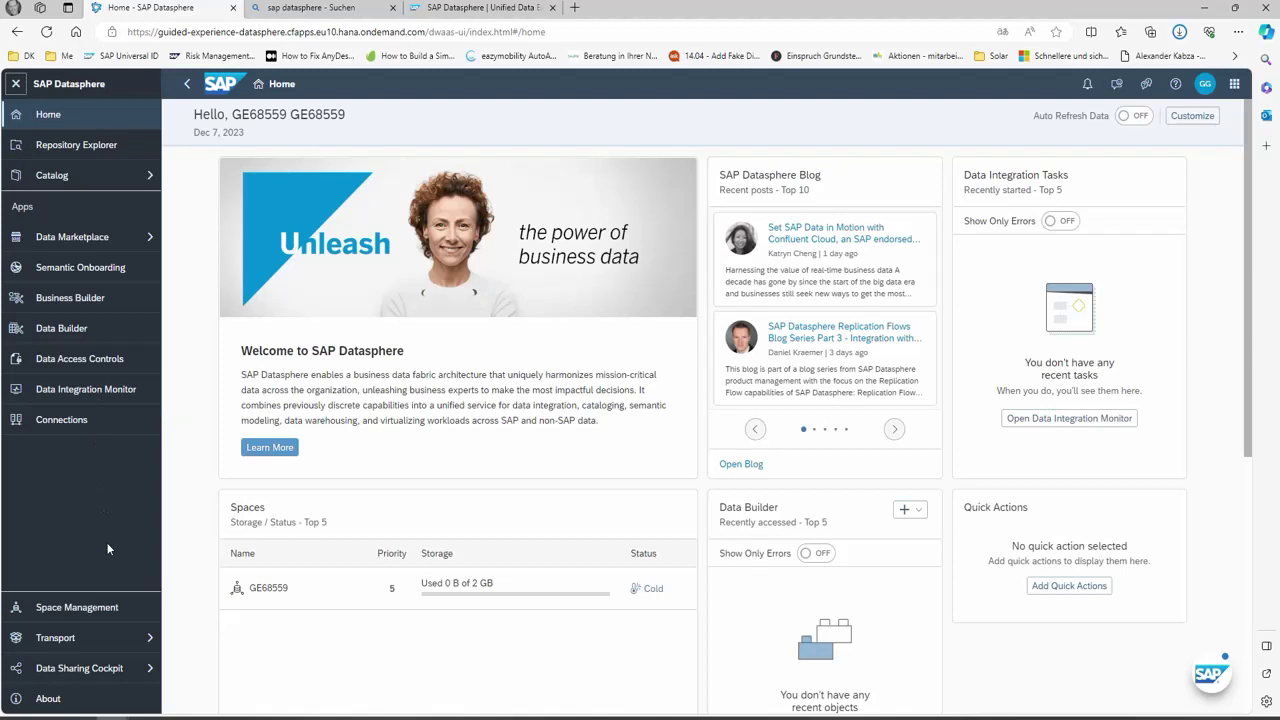
{"action": "left_click", "coordinate": [105, 609]}
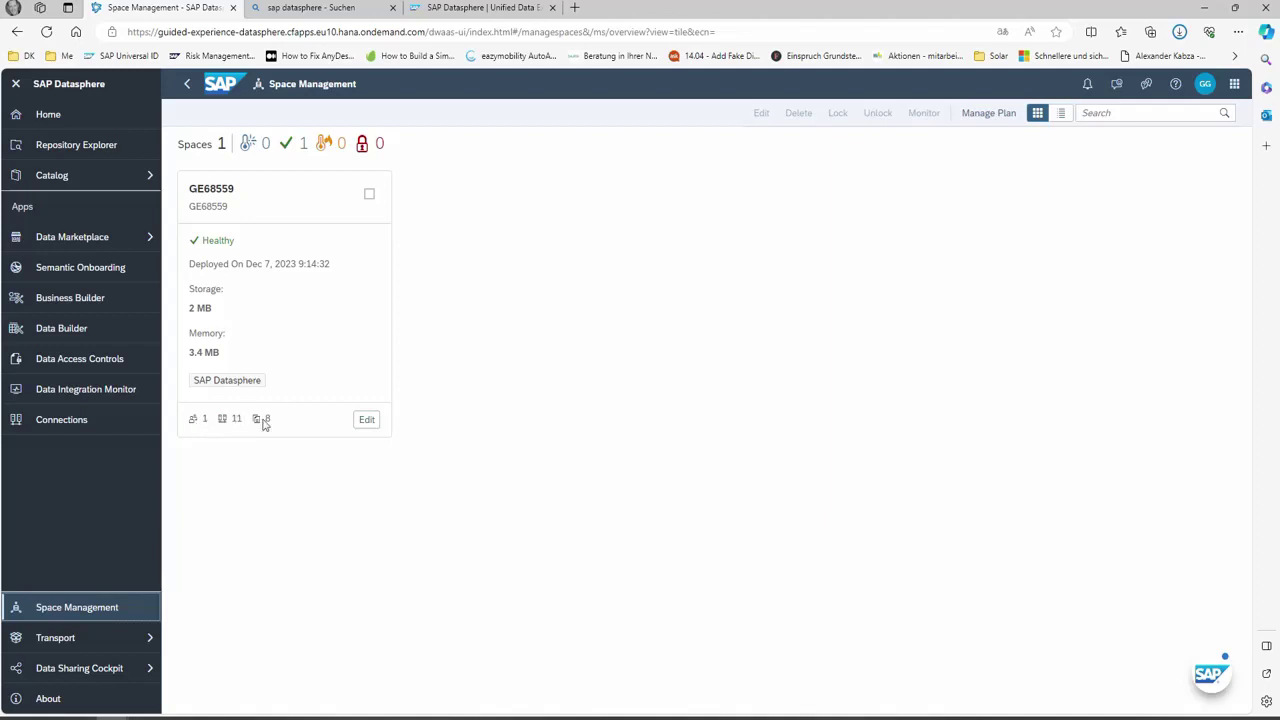
- Edit space GE68559 to show its general settings, workload management and members
{"action": "left_click", "coordinate": [359, 427]}
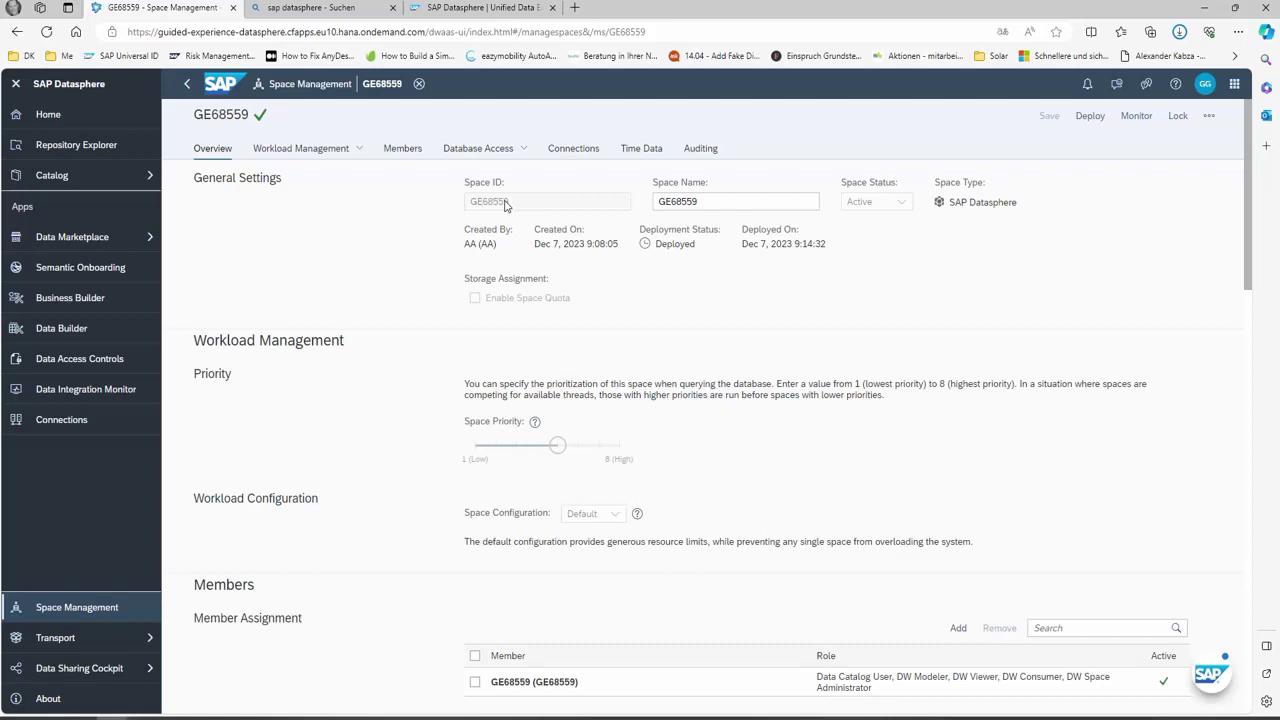
- Rename space GE68559 to 'Tutorial' and save it
{"action": "left_click", "coordinate": [729, 200]}
{"action": "key", "text": "BackSpace"}
{"action": "key", "text": "BackSpace"}
{"action": "key", "text": "BackSpace"}
{"action": "key", "text": "BackSpace"}
{"action": "key", "text": "BackSpace"}
{"action": "key", "text": "BackSpace"}
{"action": "key", "text": "BackSpace"}
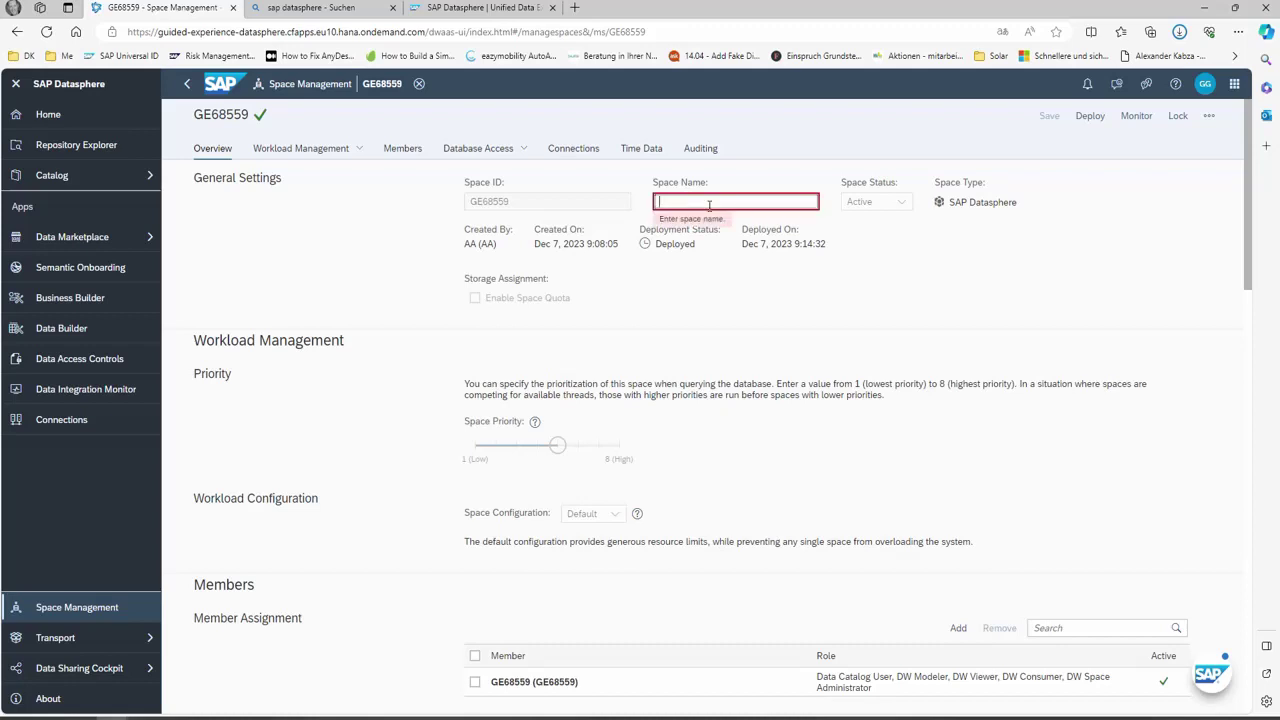
{"action": "type", "text": "Tutorial"}
{"action": "left_click", "coordinate": [783, 249]}
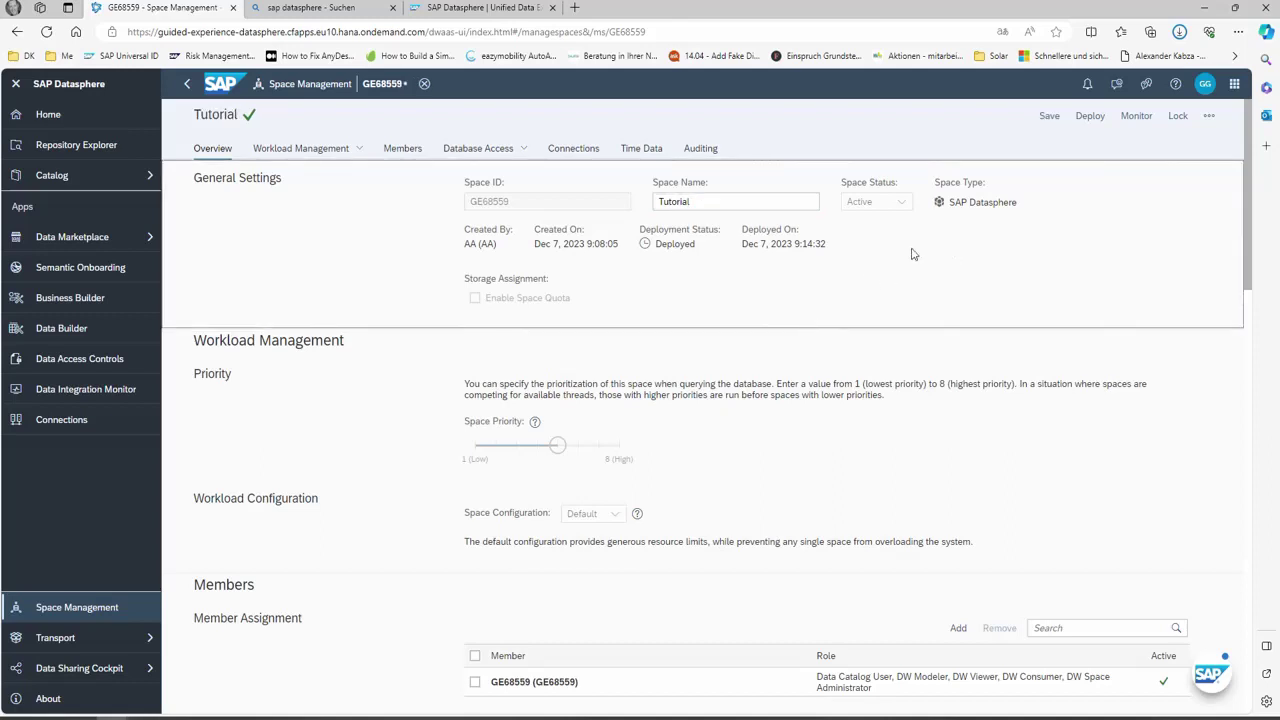
{"action": "left_click", "coordinate": [1045, 117]}
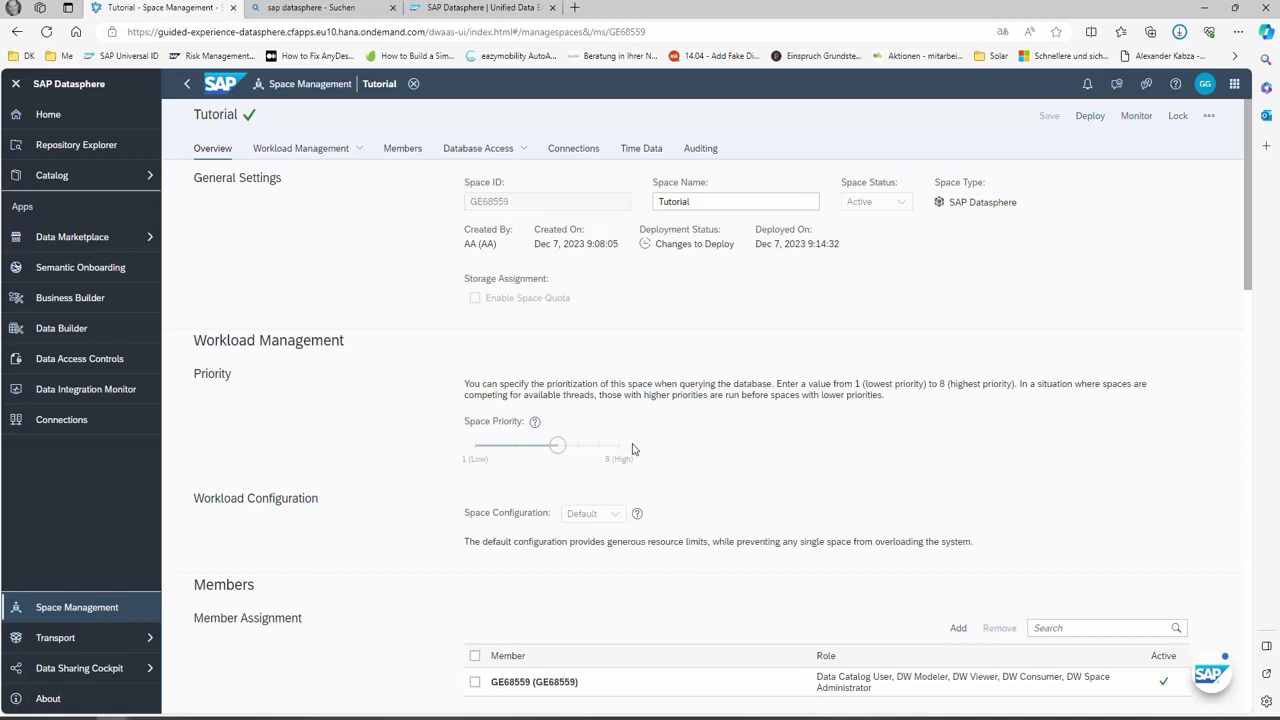
{"action": "scroll", "coordinate": [632, 449], "scroll_direction": "down", "scroll_amount": 2}
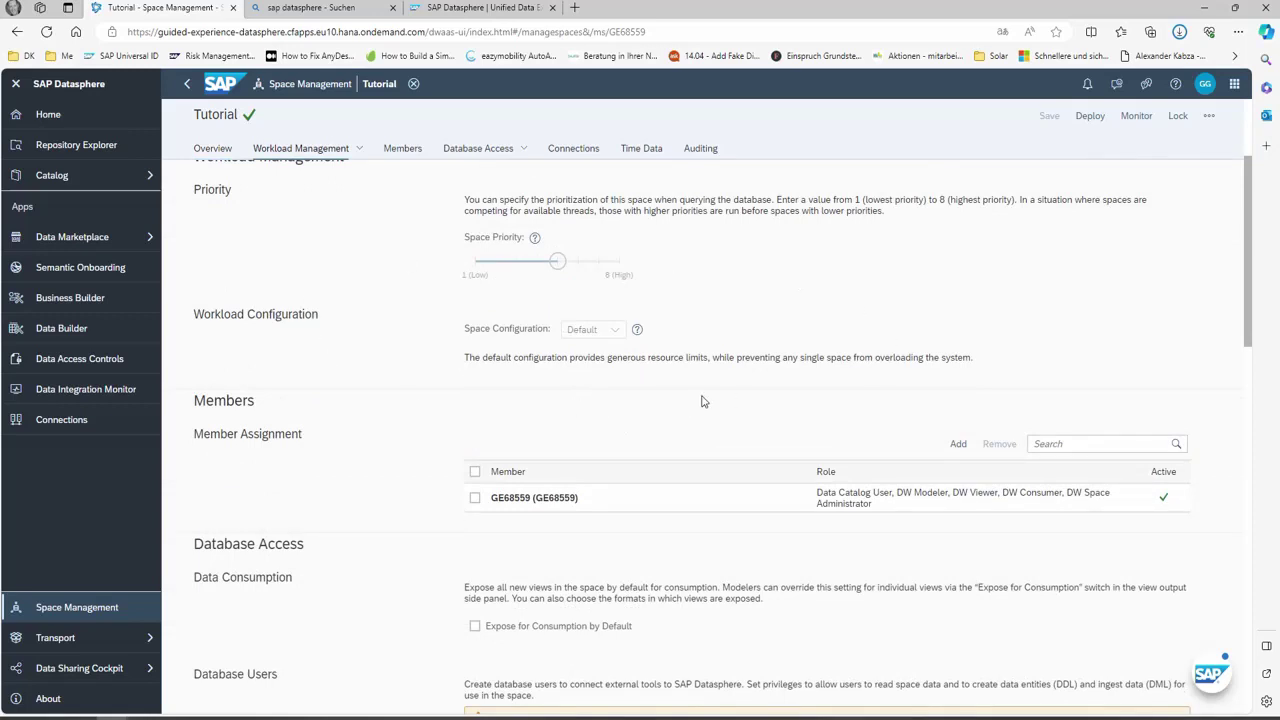
{"action": "scroll", "coordinate": [702, 401], "scroll_direction": "down", "scroll_amount": 1}
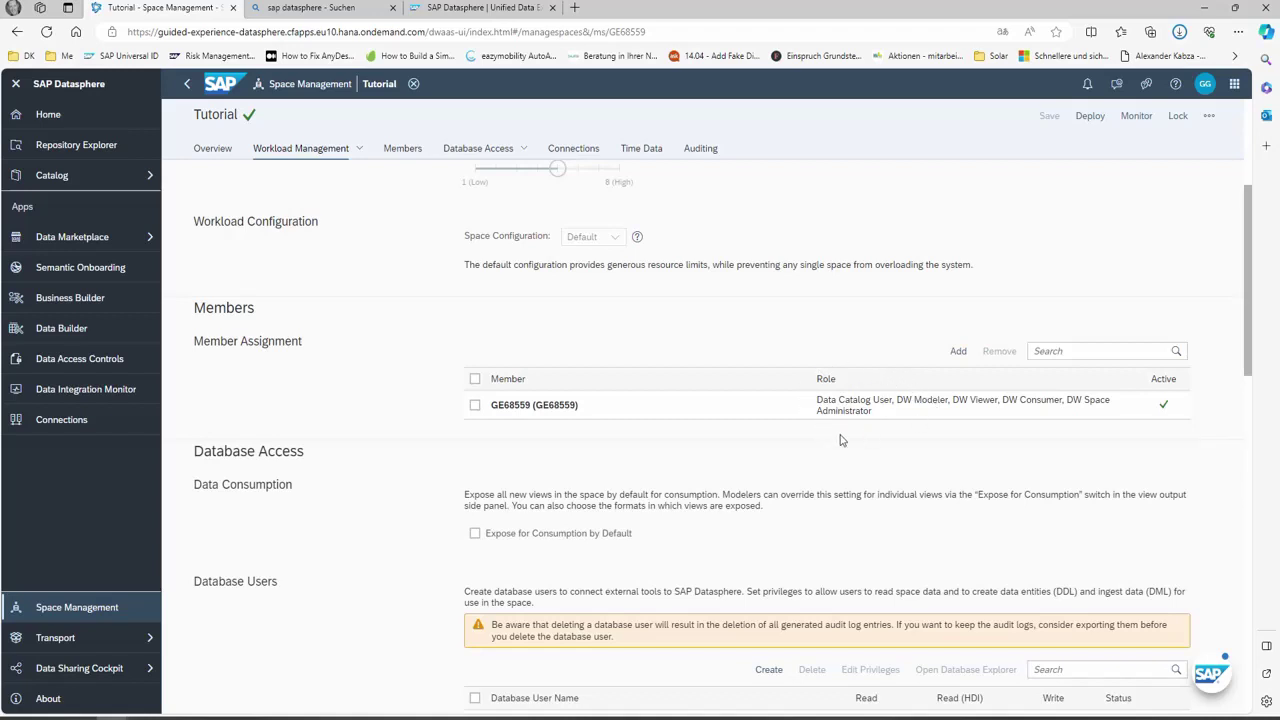
{"action": "scroll", "coordinate": [840, 440], "scroll_direction": "down", "scroll_amount": 2}
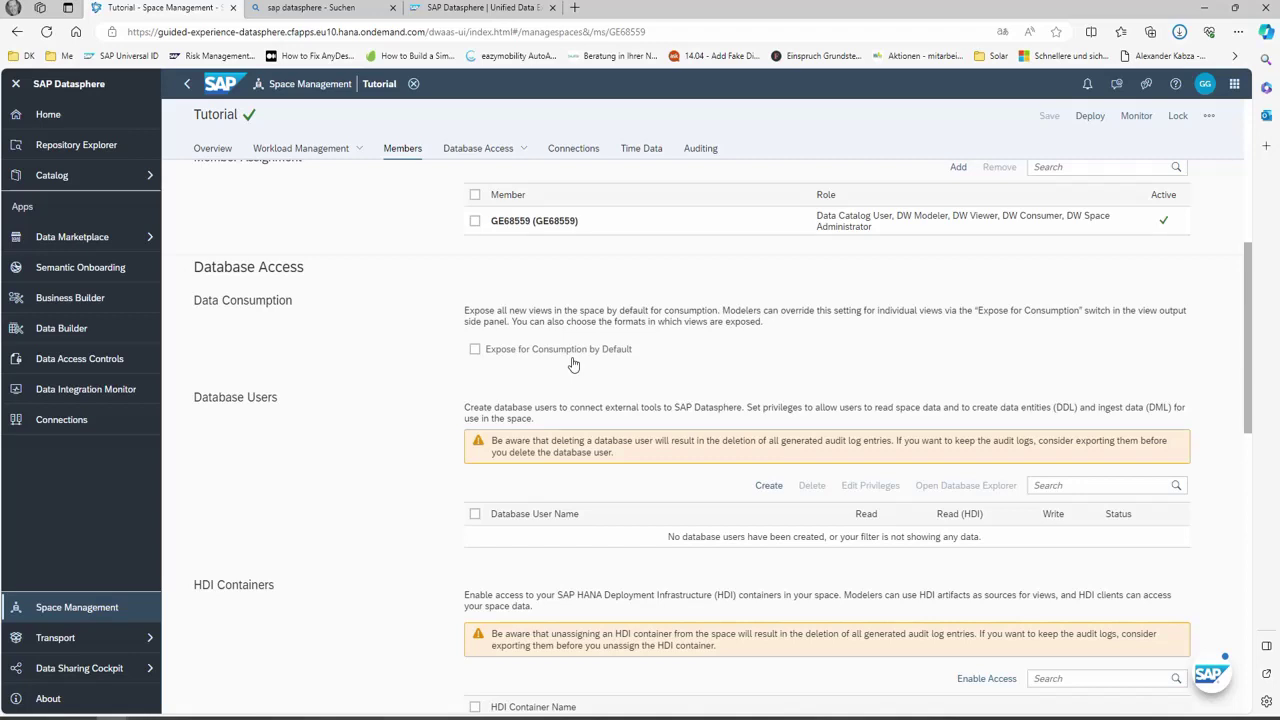
- Enable Expose for Consumption by Default under Data Consumption, without saving
{"action": "left_click", "coordinate": [475, 350]}
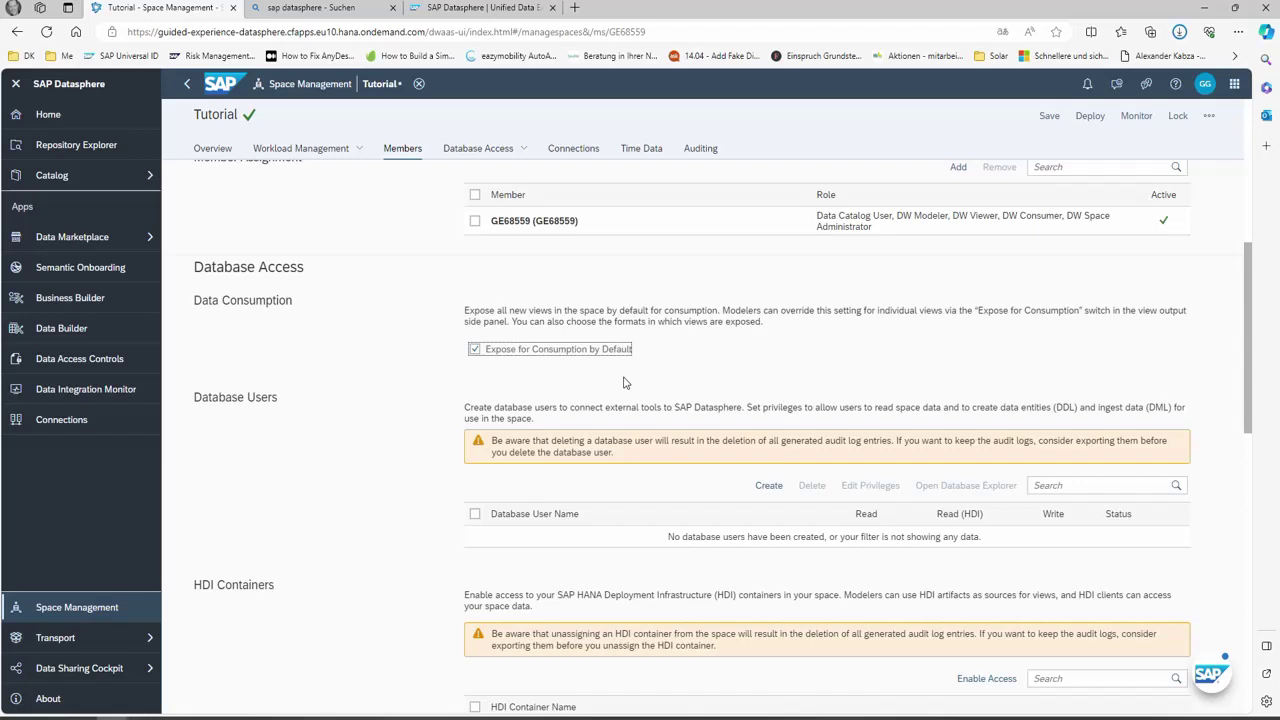
{"action": "scroll", "coordinate": [624, 383], "scroll_direction": "down", "scroll_amount": 1}
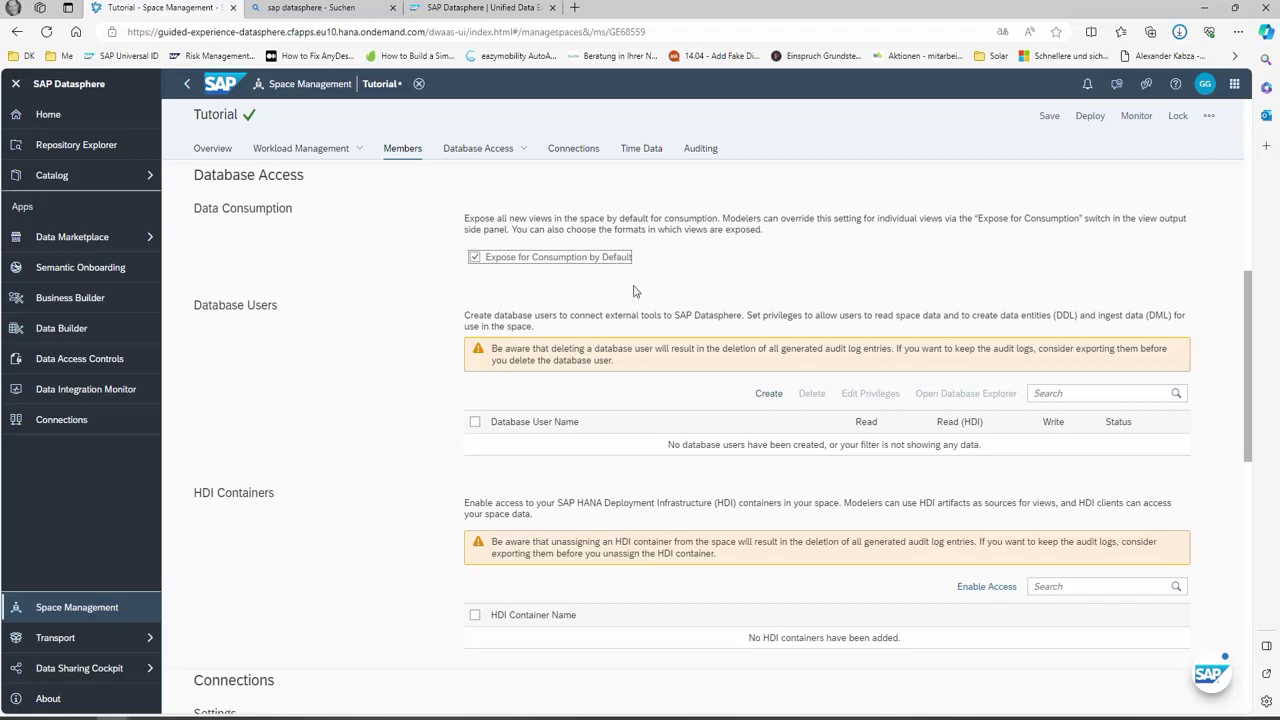
{"action": "left_click", "coordinate": [769, 394]}
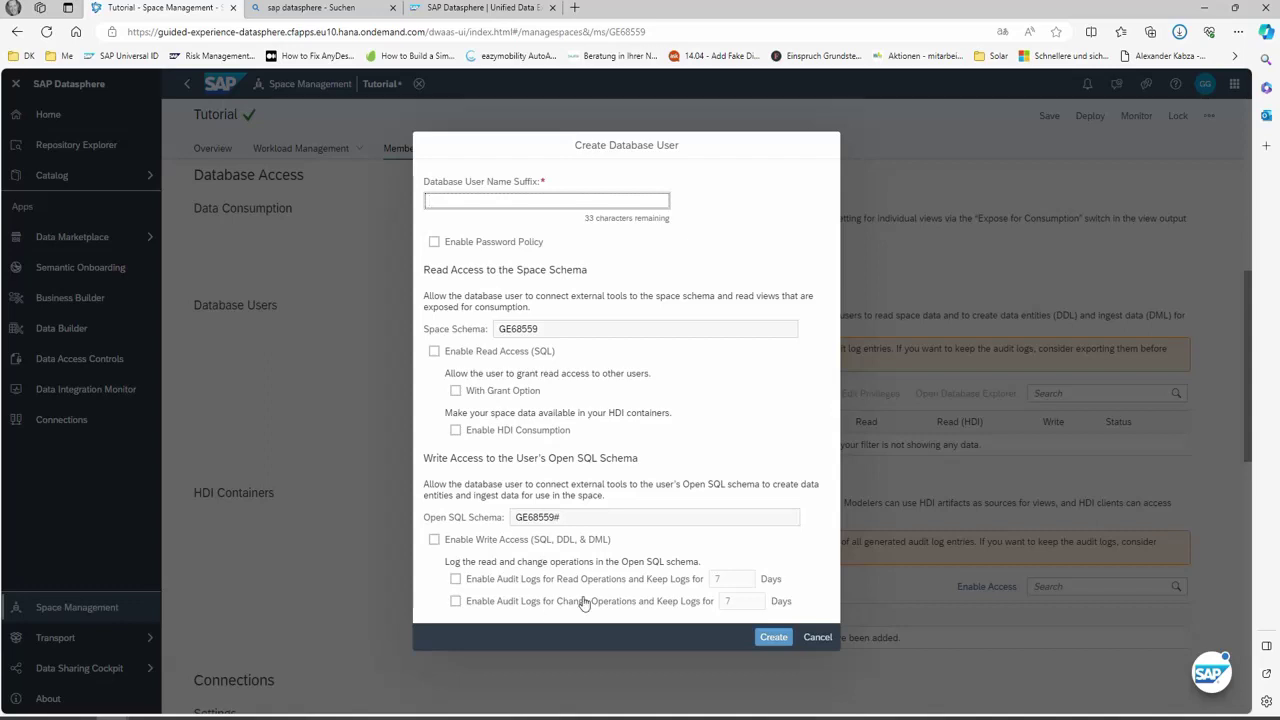
{"action": "double_click", "coordinate": [817, 638]}
{"action": "left_click", "coordinate": [408, 499]}
{"action": "scroll", "coordinate": [408, 499], "scroll_direction": "down", "scroll_amount": 1}
{"action": "scroll", "coordinate": [408, 499], "scroll_direction": "down", "scroll_amount": 2}
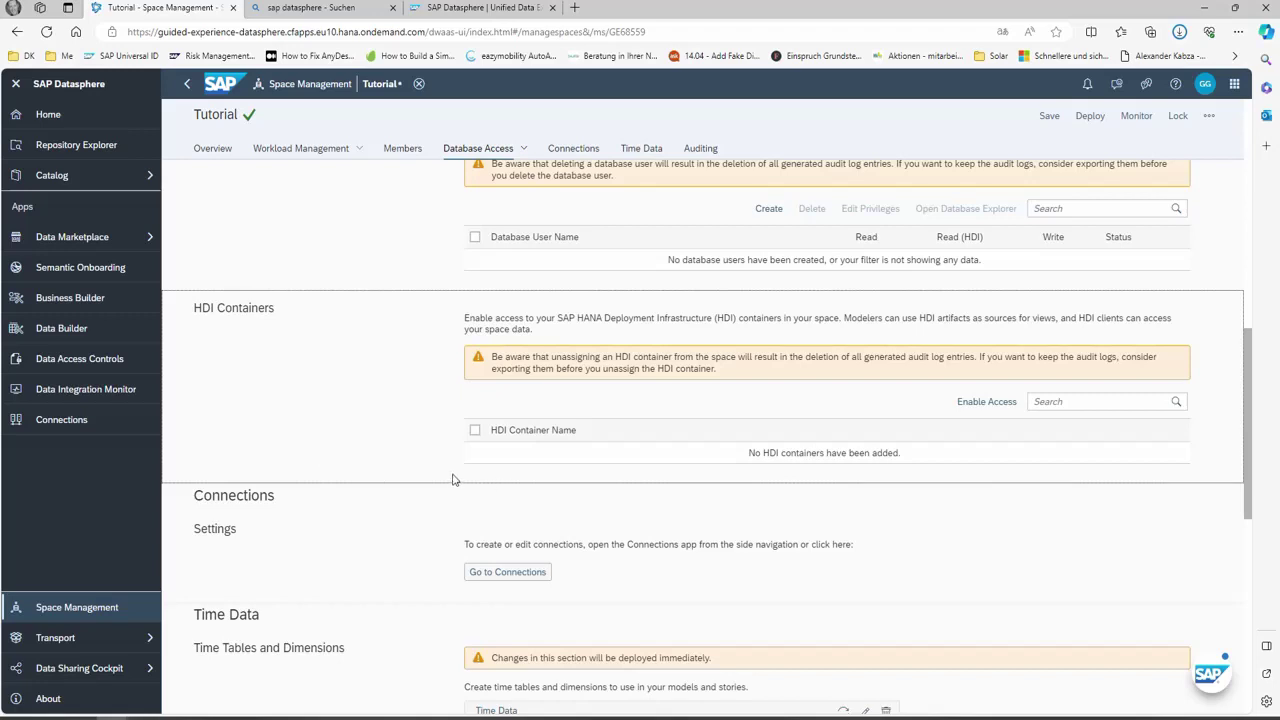
{"action": "scroll", "coordinate": [452, 480], "scroll_direction": "down", "scroll_amount": 1}
{"action": "scroll", "coordinate": [452, 480], "scroll_direction": "down", "scroll_amount": 2}
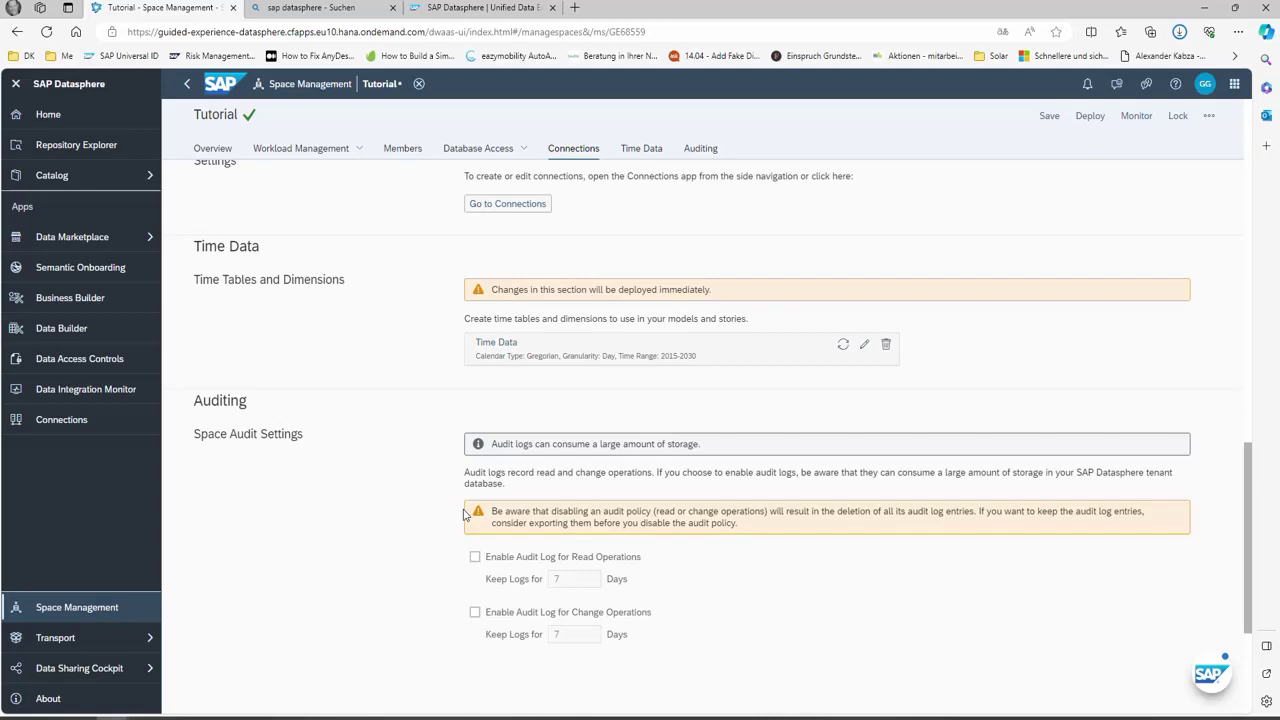
- Scroll back to General Settings and switch to the SAP Datasphere product page tab
{"action": "scroll", "coordinate": [466, 510], "scroll_direction": "up", "scroll_amount": 15}
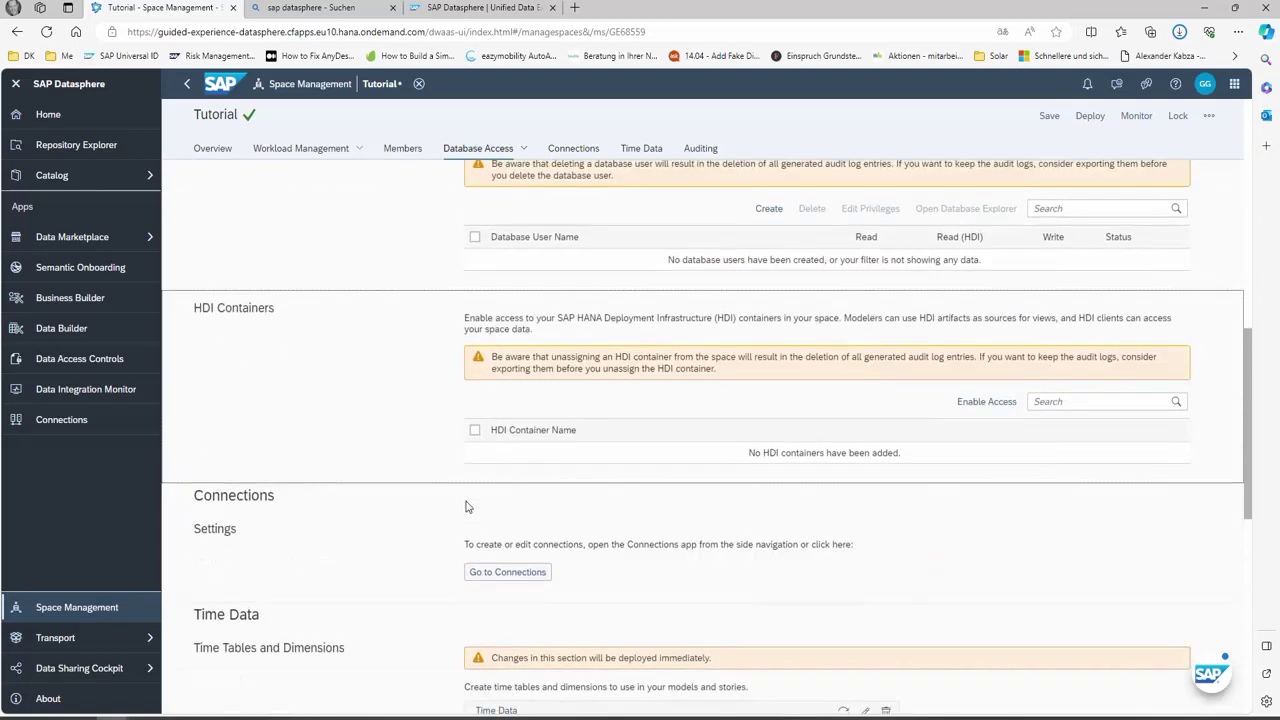
{"action": "scroll", "coordinate": [466, 507], "scroll_direction": "up", "scroll_amount": 2}
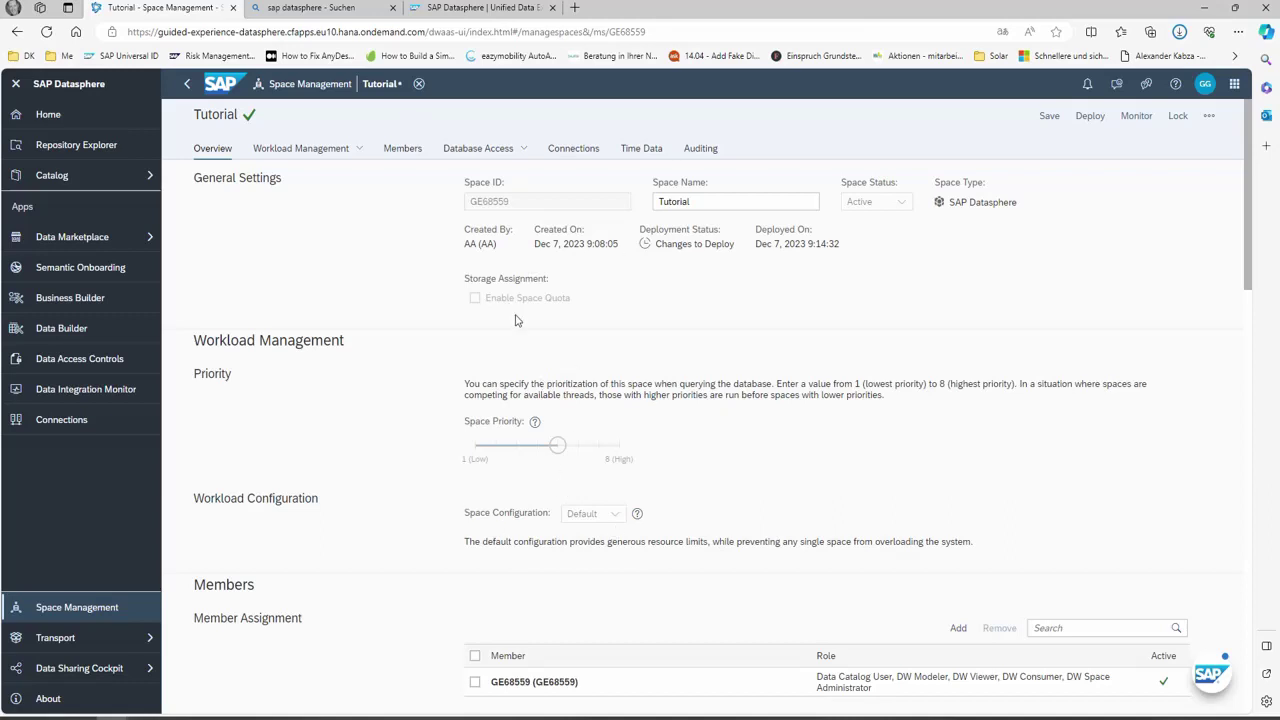
{"action": "left_click", "coordinate": [443, 6]}
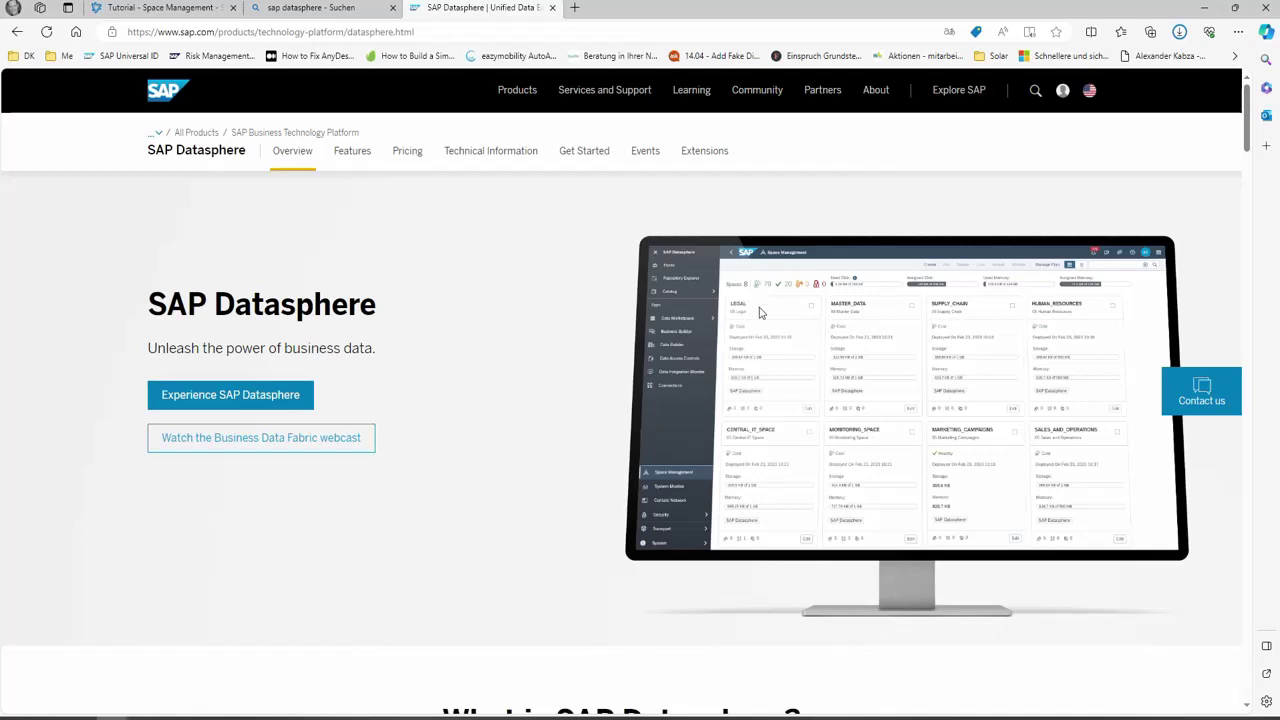